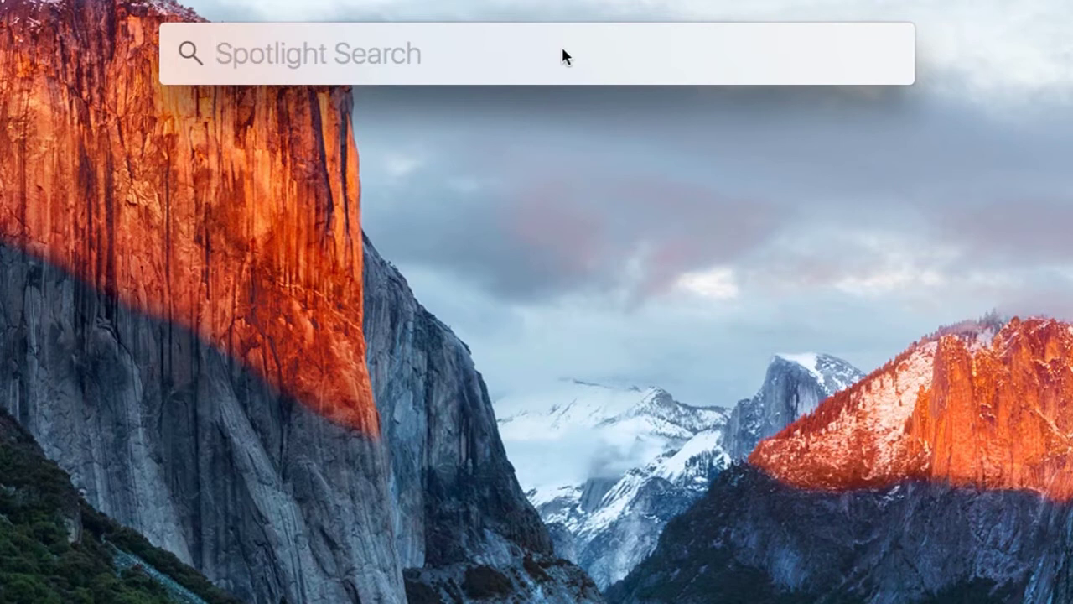
Launch iMovie from Spotlight by typing 'i' and taking the autocompleted result
type("i")
key("BackSpace")
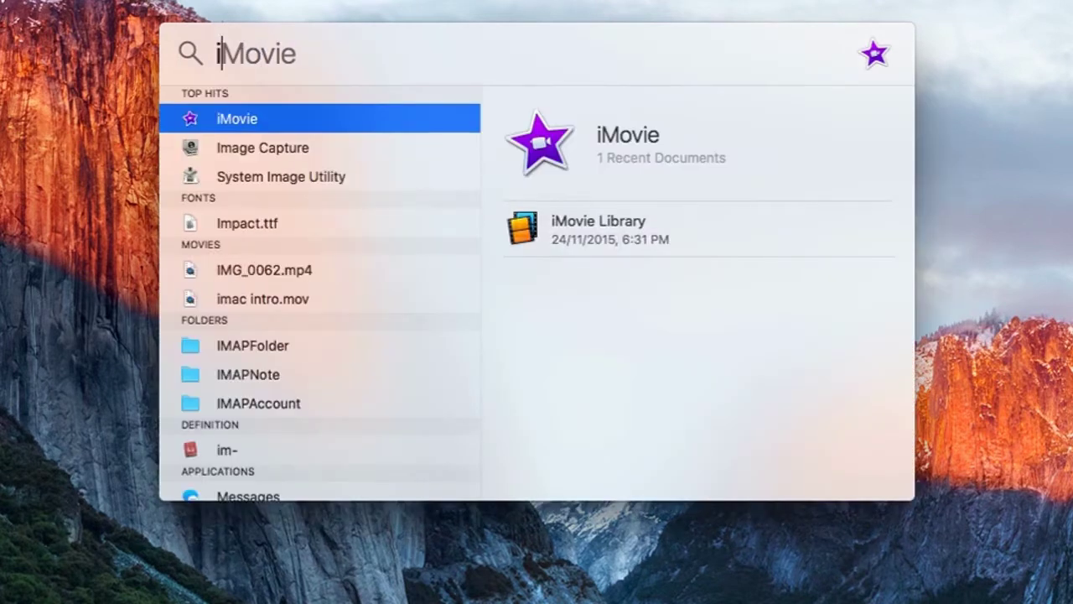
key("BackSpace")
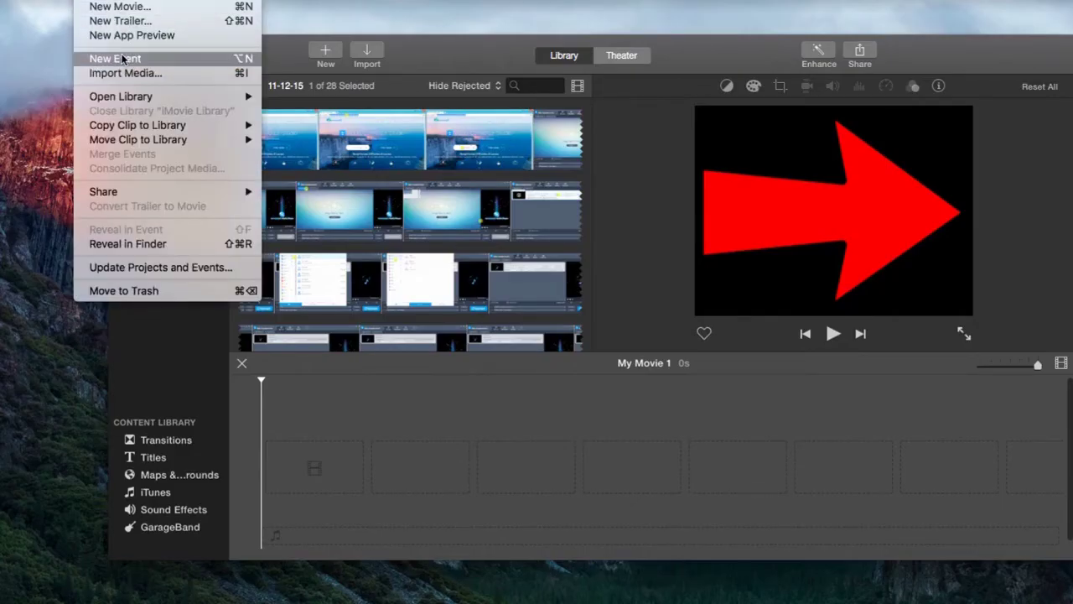
Create the 27-11-2015 event and import into it from the FaceTime HD Camera
left_click(121, 58)
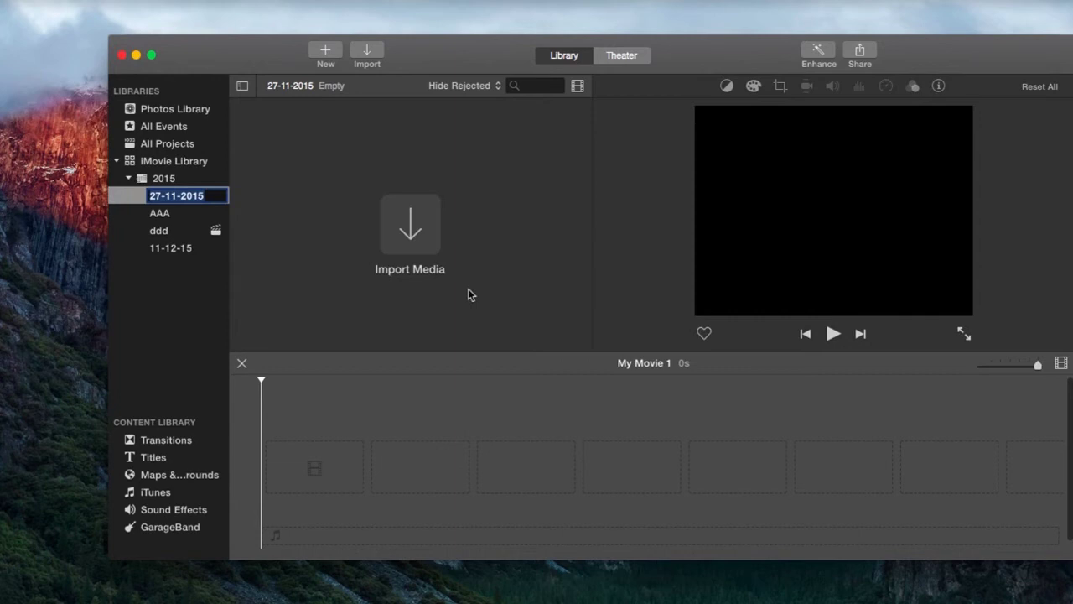
left_click(411, 225)
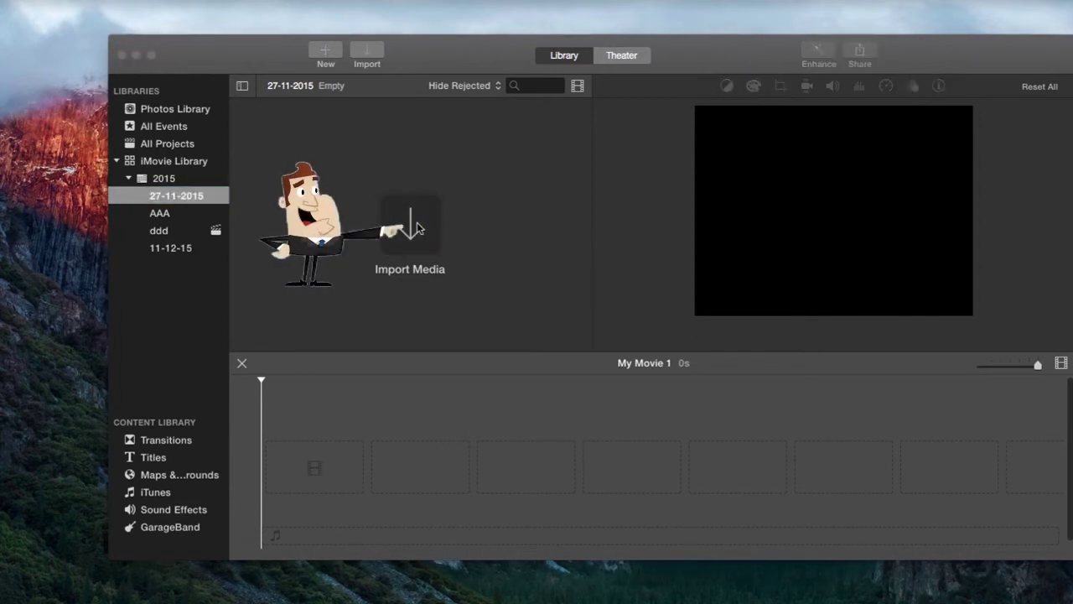
left_click(201, 104)
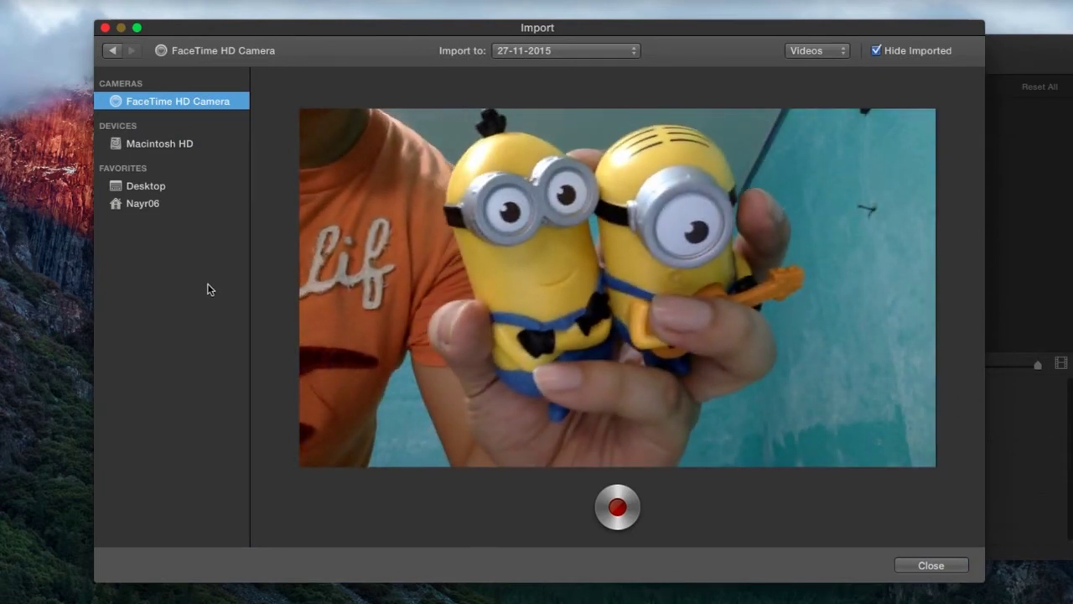
Record about ten seconds of webcam footage of the minion toys
left_click(617, 505)
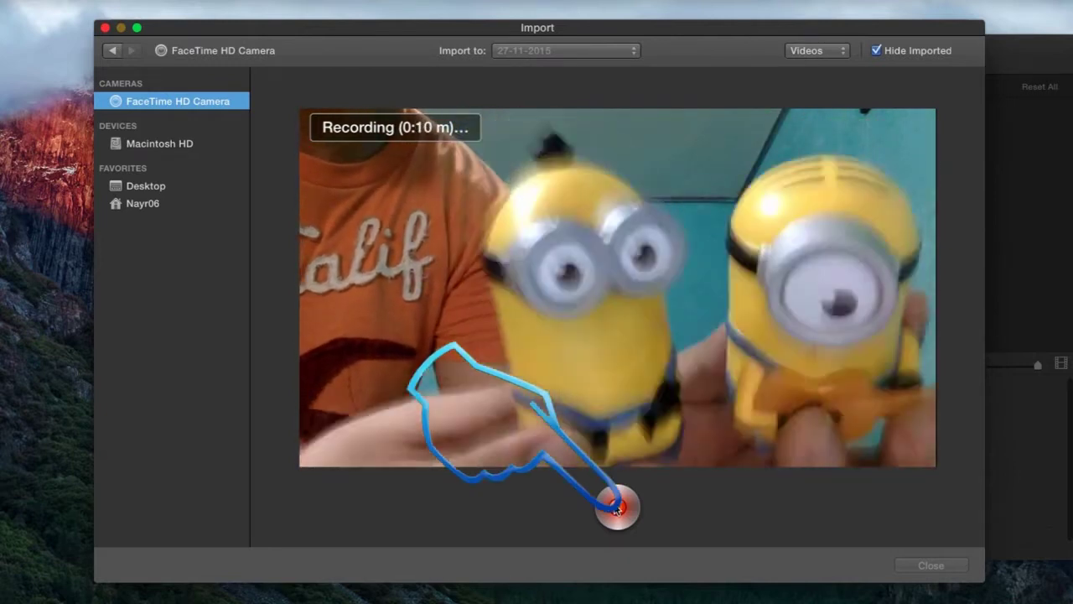
left_click(617, 506)
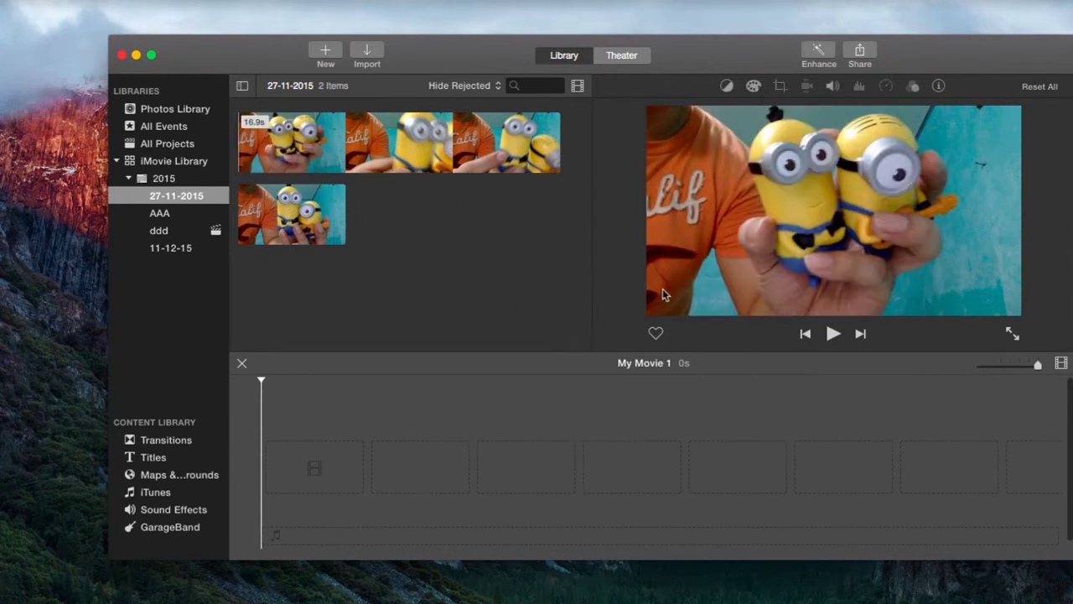
Play back the new minion clip in the viewer, then stop it
left_click(834, 333)
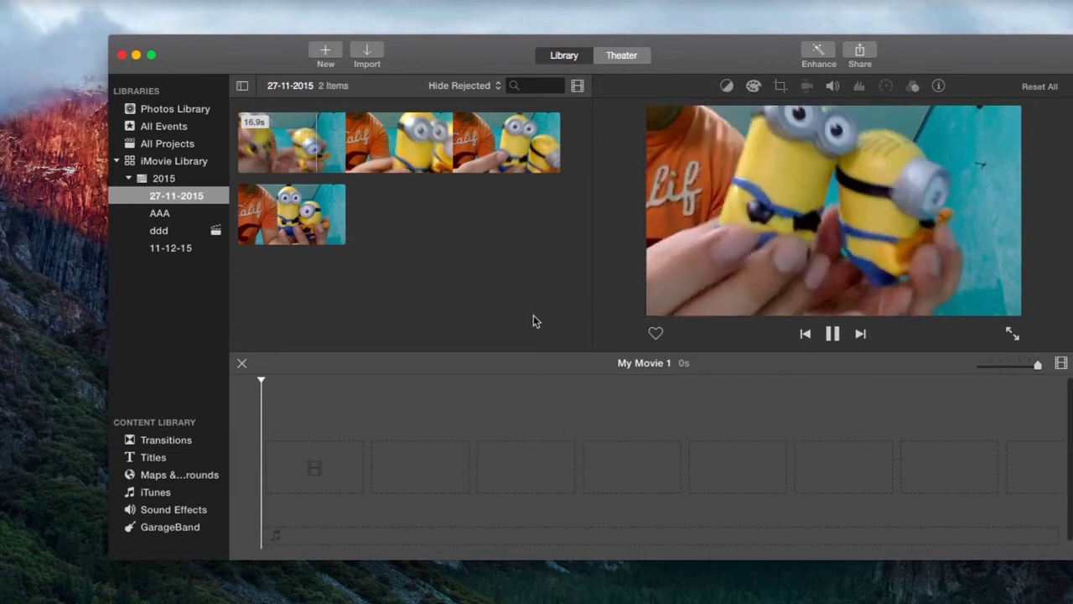
key("space")
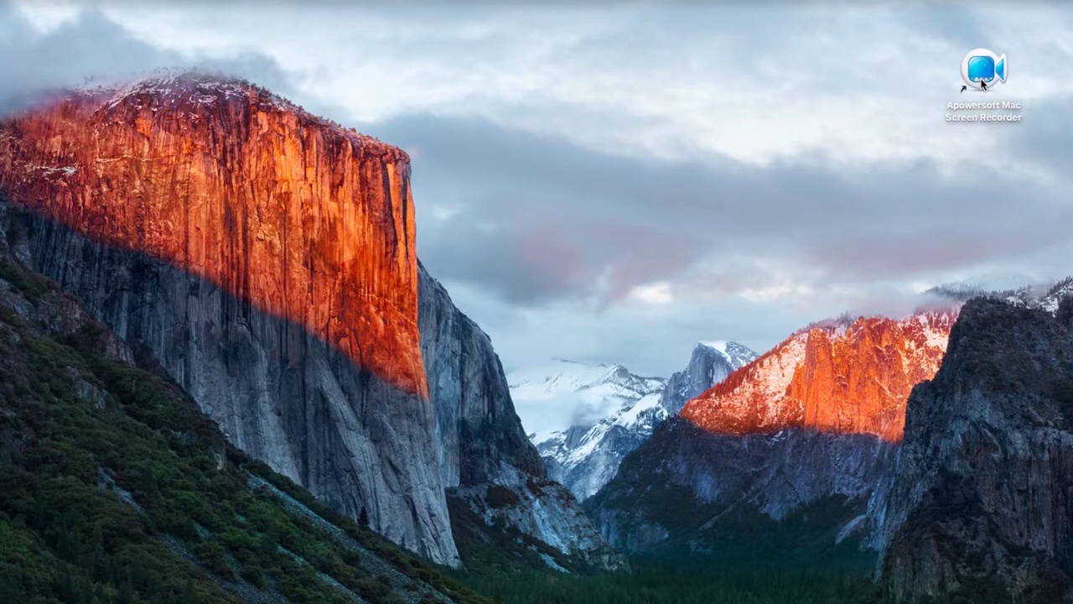
Launch the recorder, review Recording and Hotkey options, and set audio to system sound and microphone
double_click(983, 84)
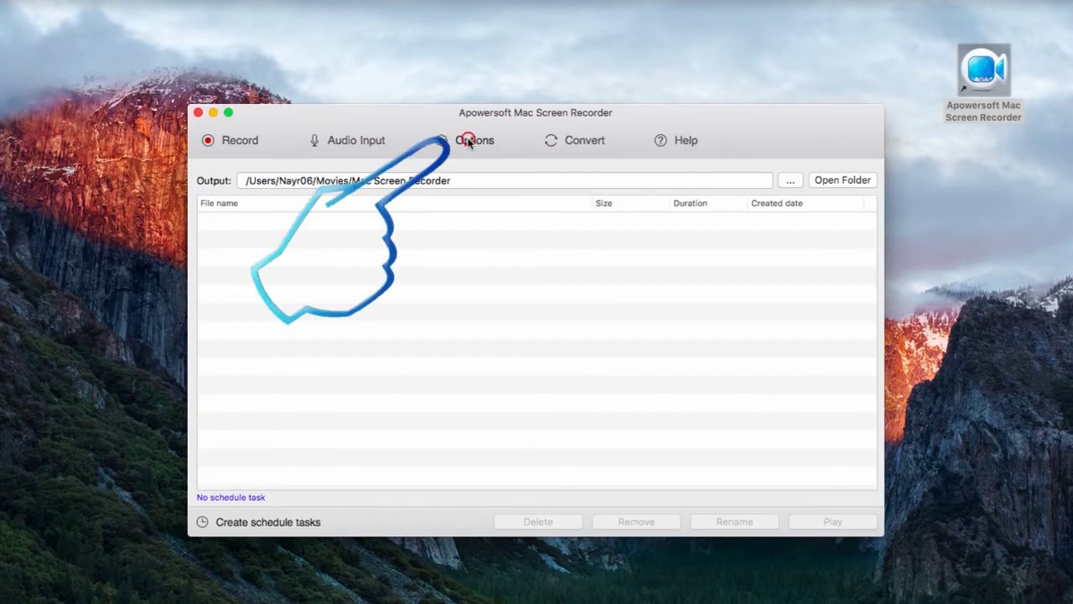
left_click(471, 143)
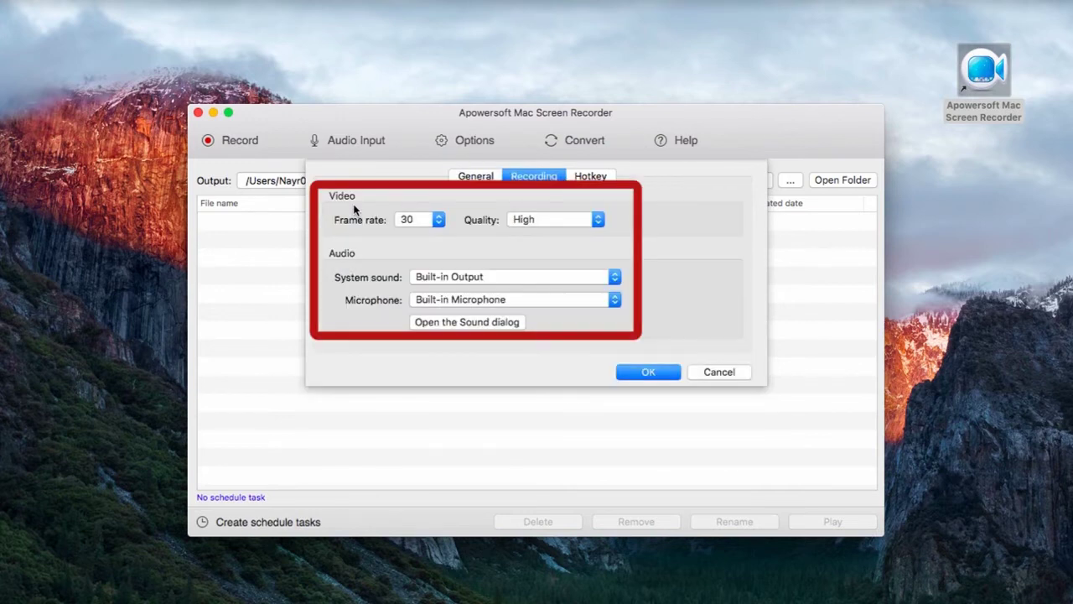
left_click(600, 181)
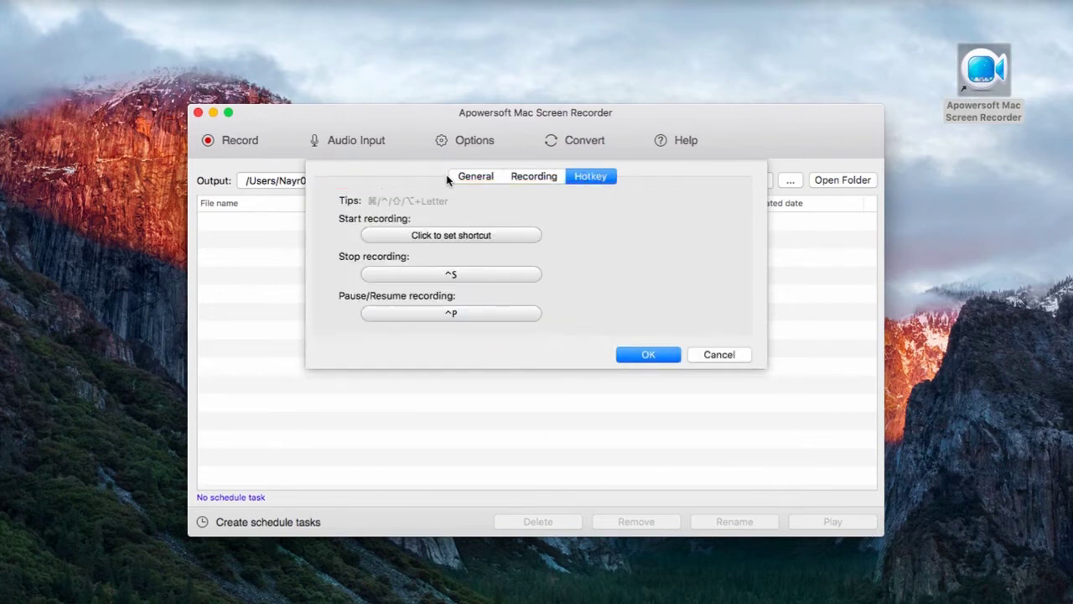
left_click(467, 179)
left_click(363, 142)
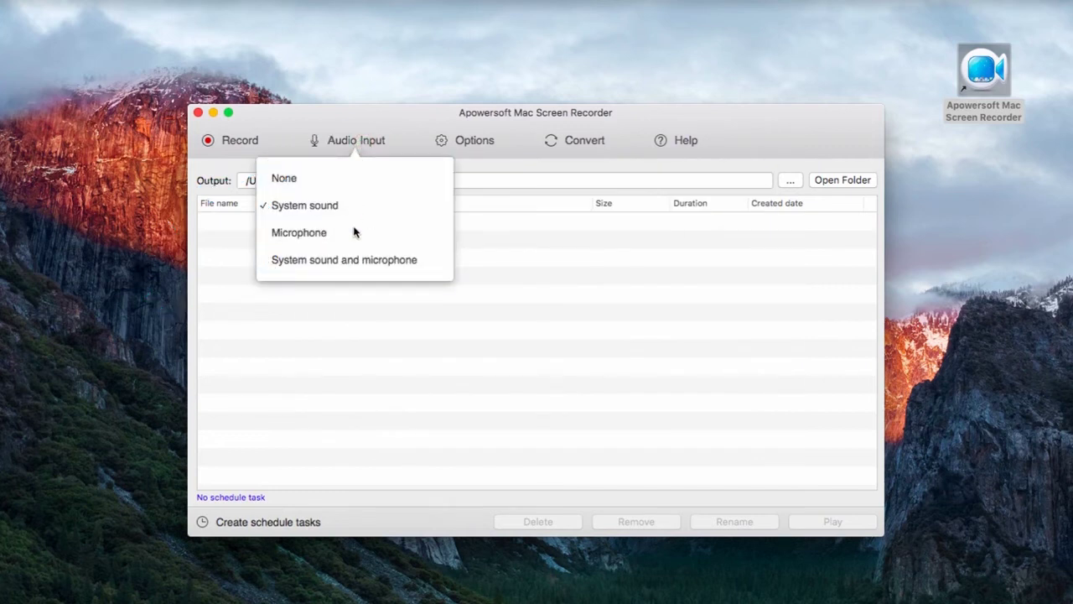
left_click(353, 260)
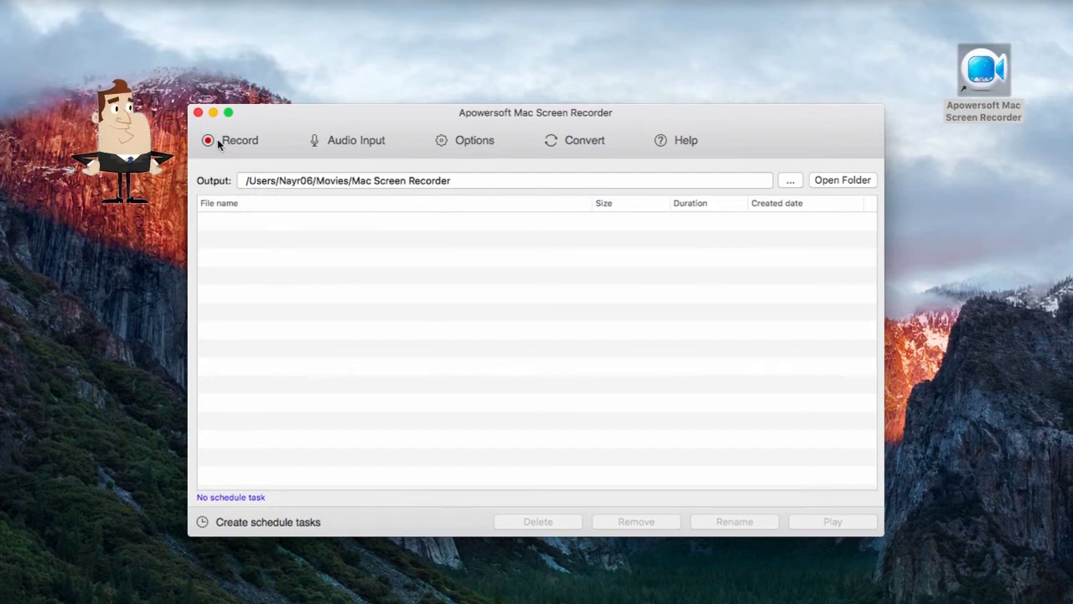
Record a 15-second web camera clip, saved as 'record video to imovie.mov'
left_click(217, 141)
left_click(252, 231)
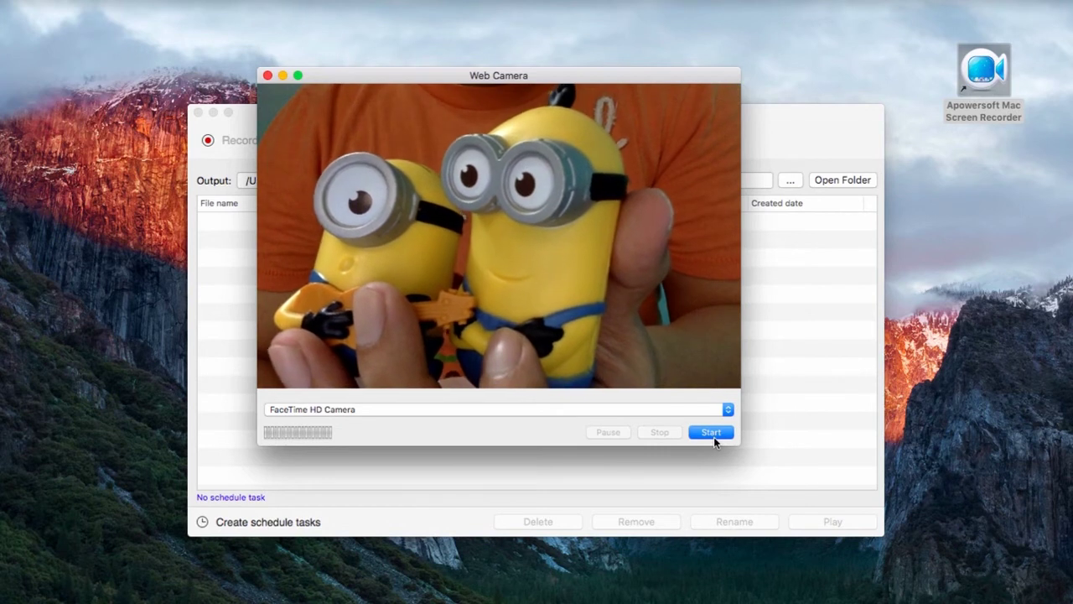
left_click(711, 433)
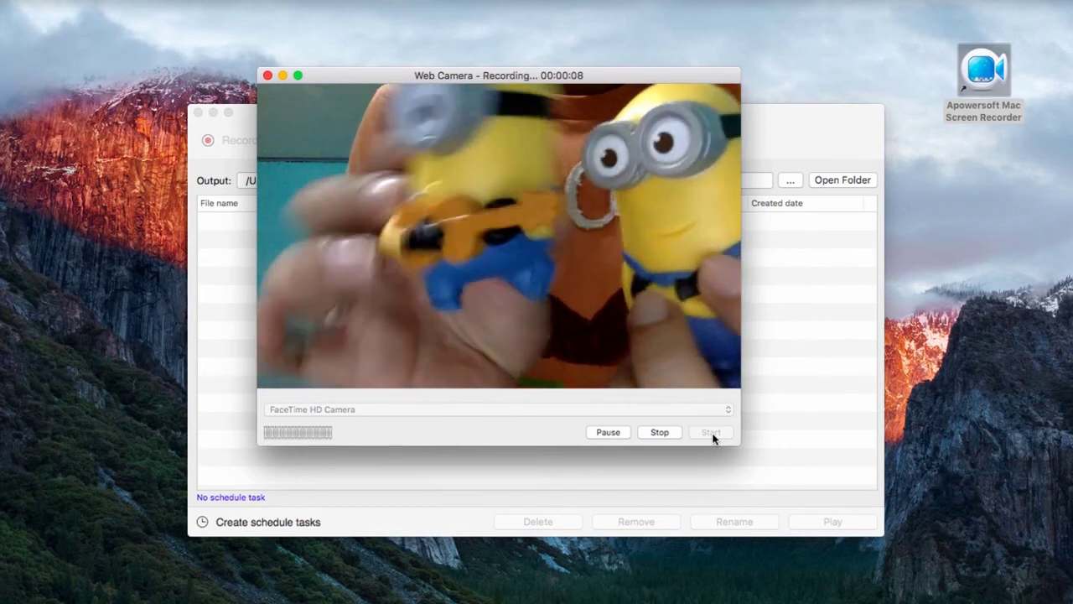
left_click(673, 433)
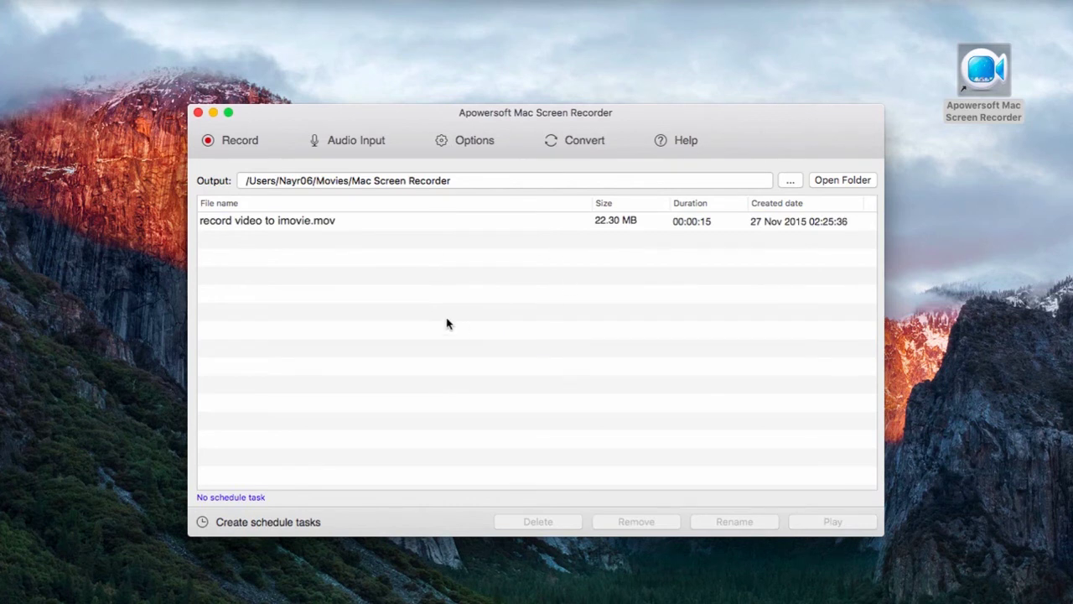
Convert 'record video to imovie.mov' to MP4 HD 1080p, saving it on the desktop
left_click(583, 140)
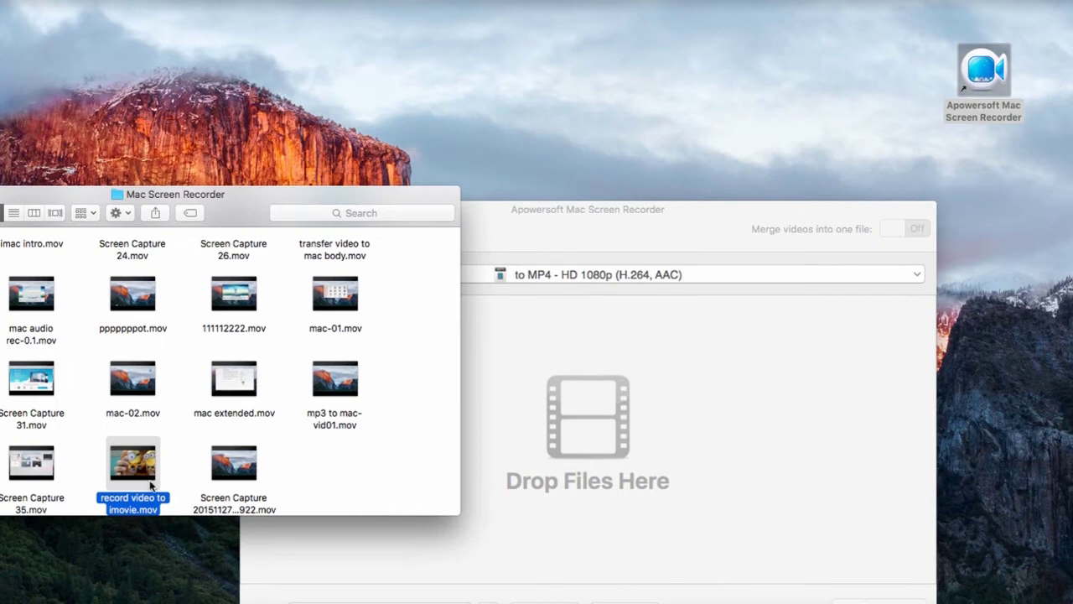
left_click_drag(462, 374, 711, 430)
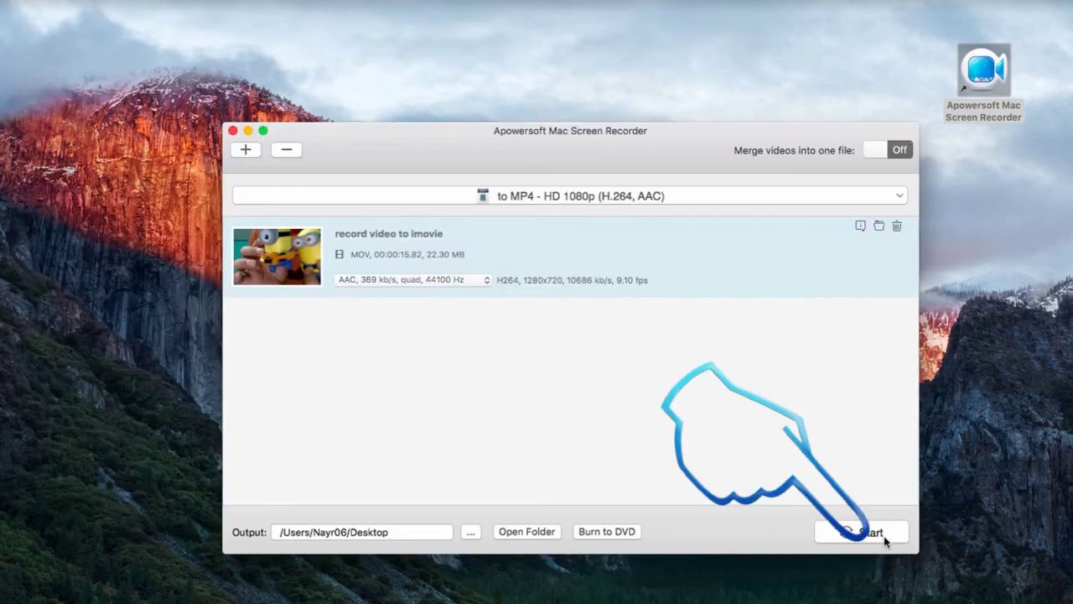
left_click(876, 535)
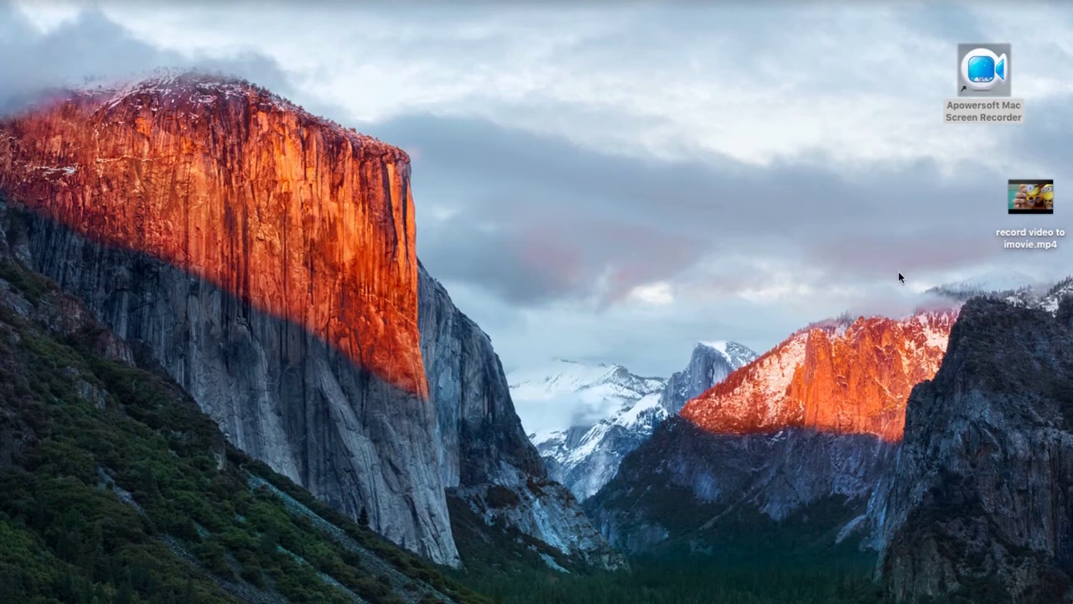
left_click_drag(1038, 200, 994, 198)
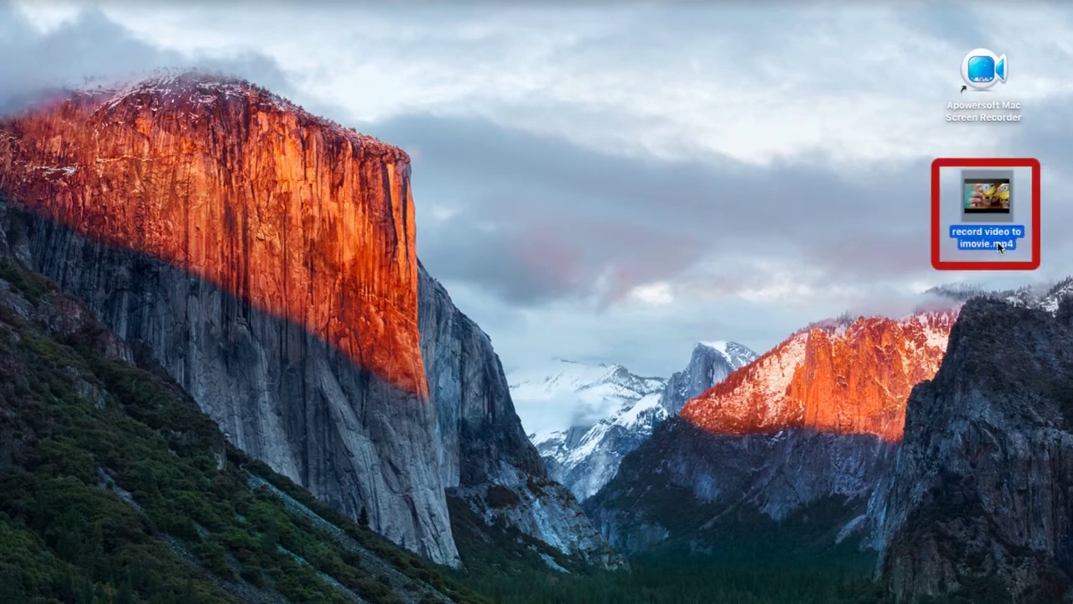
left_click(891, 315)
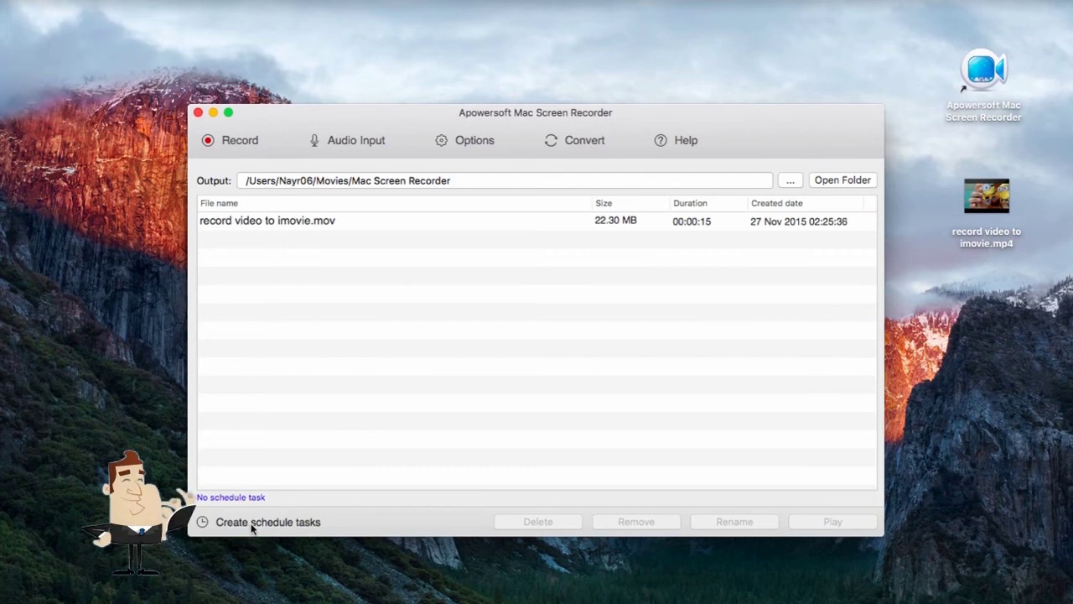
Open the scheduled-task setup, giving a full-screen, one-hour Task 1 draft
left_click(252, 523)
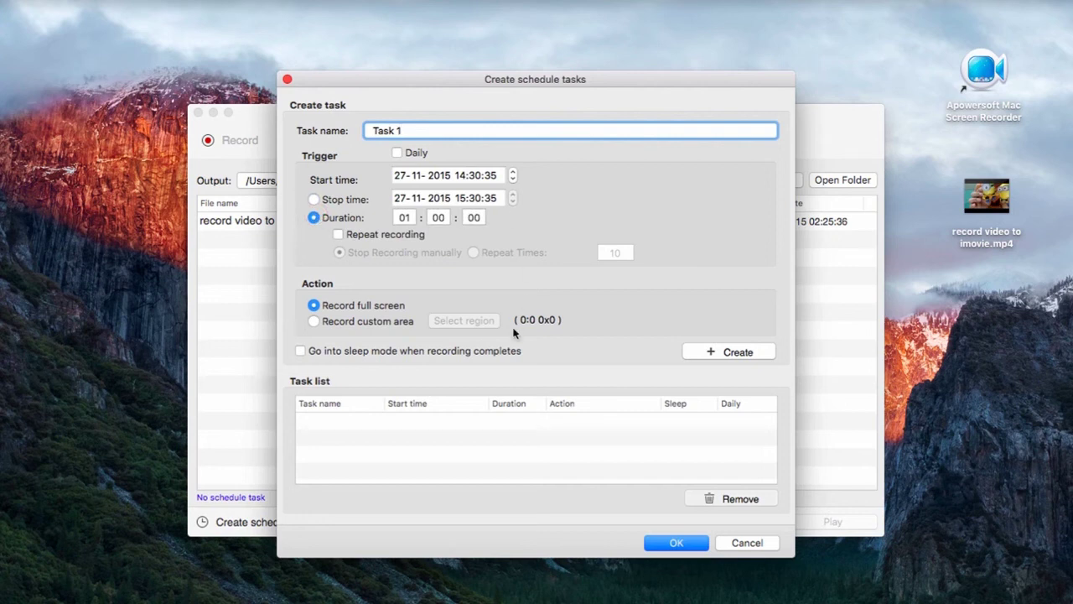
Add Task 1 to the task list and save the schedule
left_click(734, 353)
left_click(688, 543)
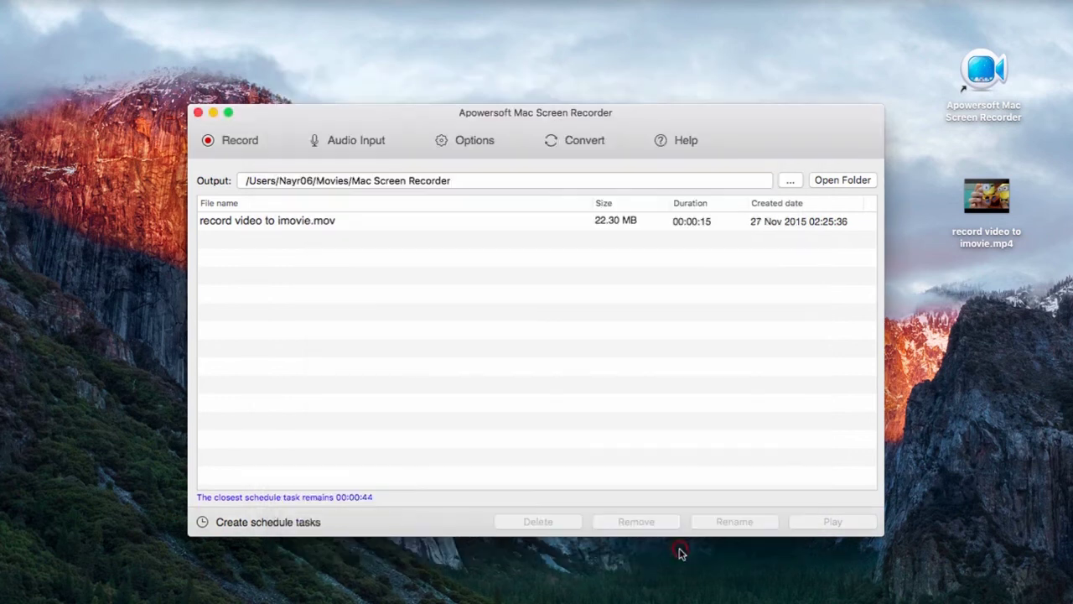